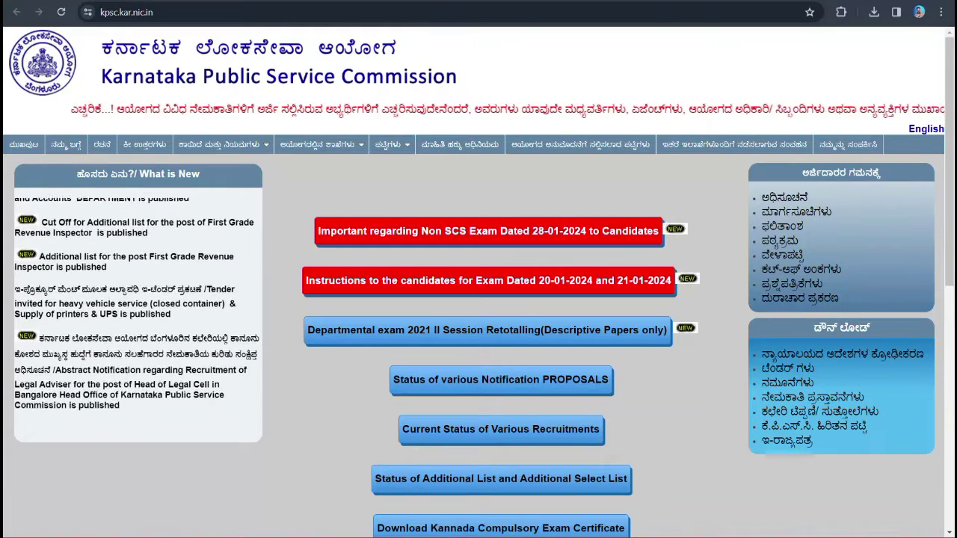
Try to sign in from the KPSC Udyoga applicant login page.
mouse_move(322, 144)
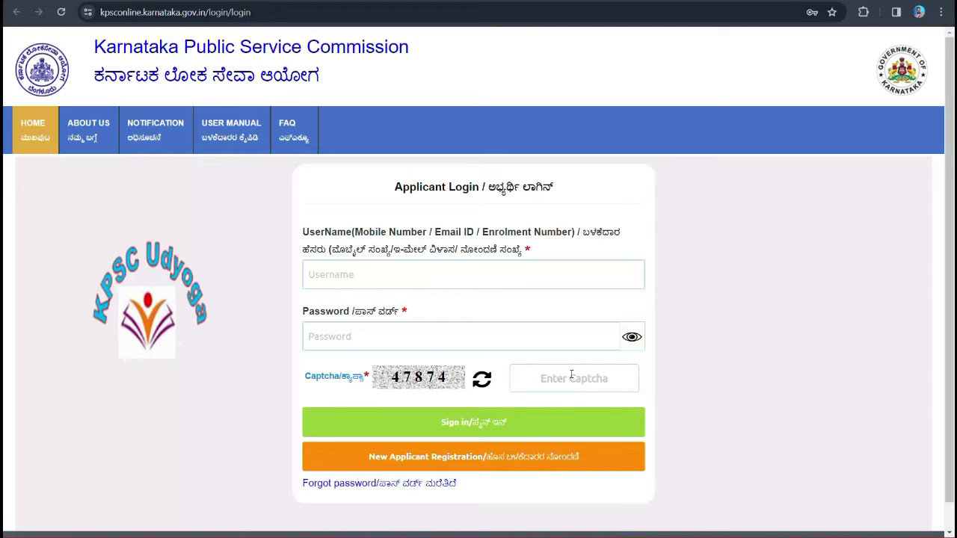
left_click(482, 423)
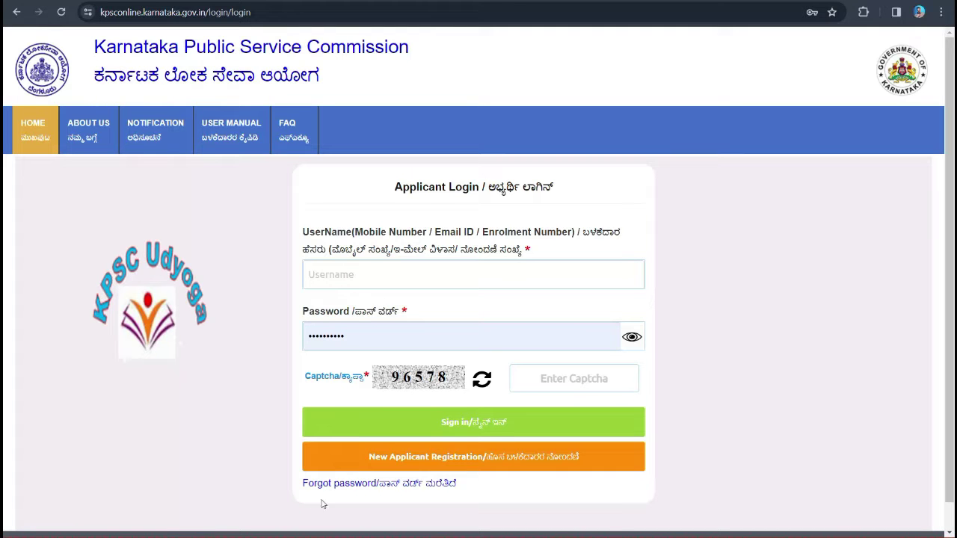
Check the forgotten-password recovery options for enrolment number and mobile number, and close the recovery form without submitting.
left_click(385, 484)
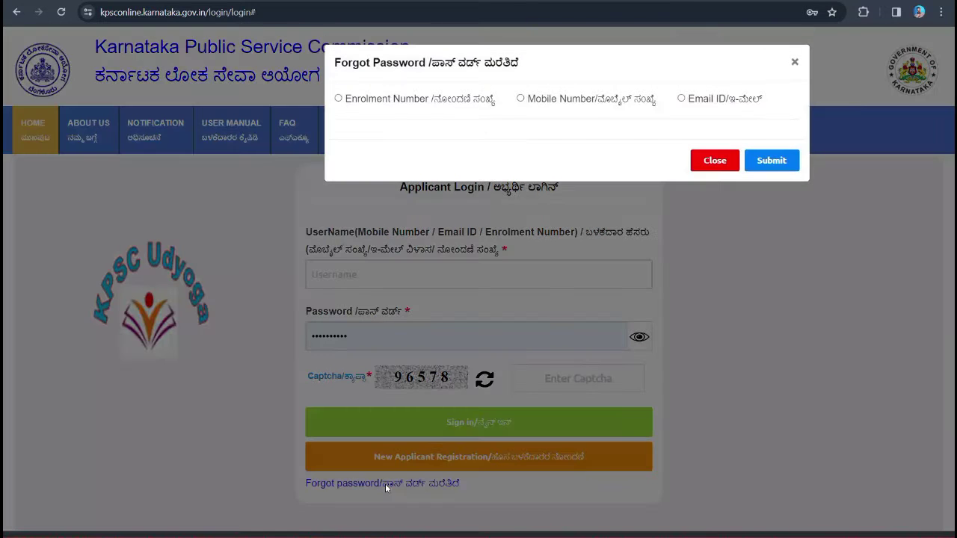
left_click(339, 98)
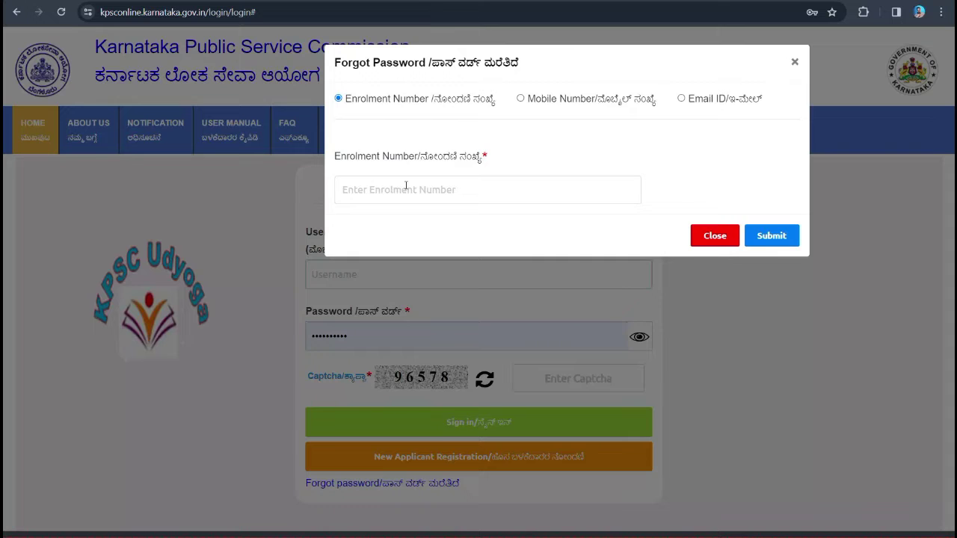
left_click(521, 98)
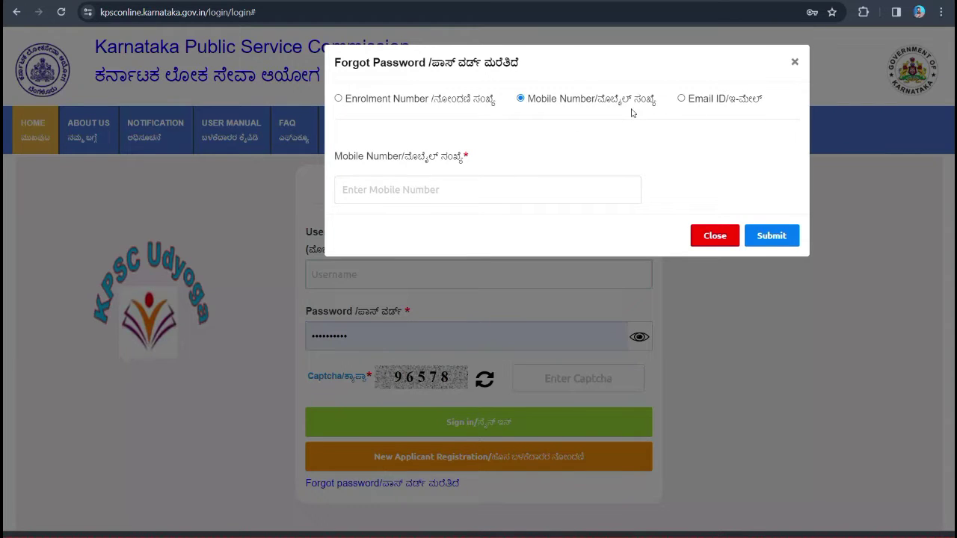
left_click(405, 190)
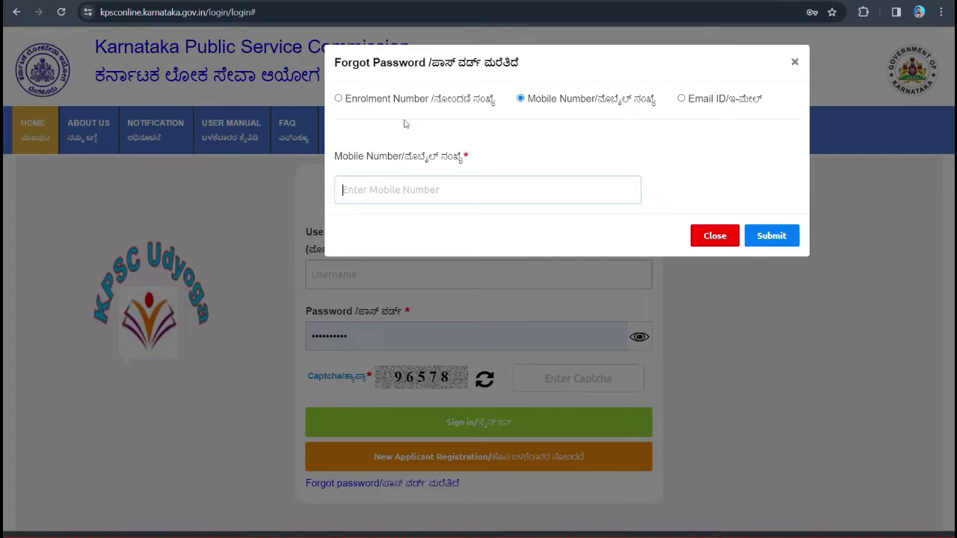
left_click(715, 236)
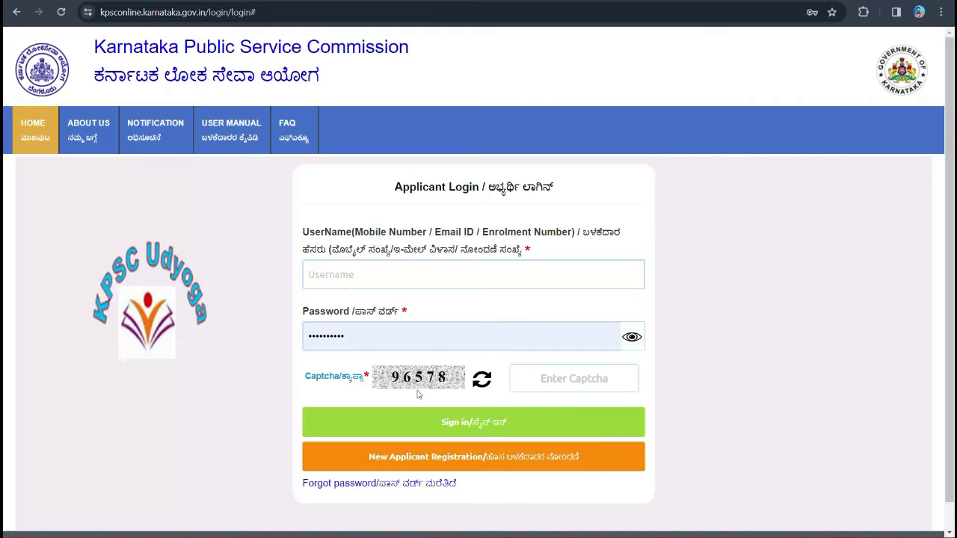
Sign in to the applicant account and acknowledge having read the candidate instructions to reach the dashboard.
left_click(464, 427)
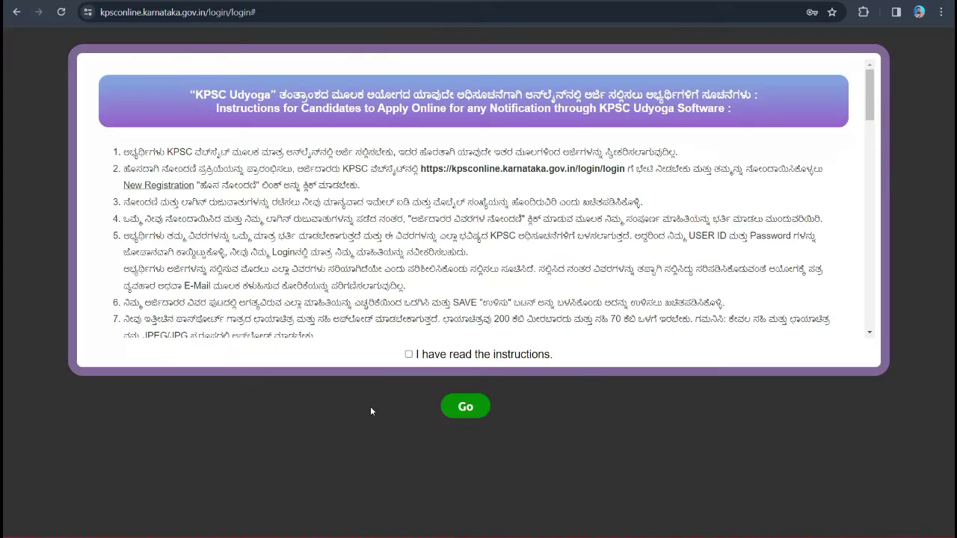
left_click(408, 356)
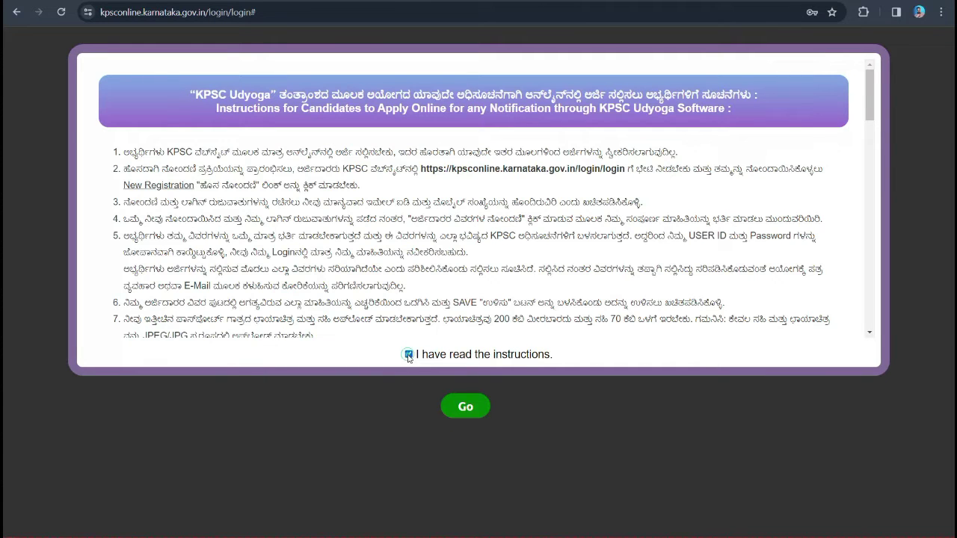
left_click(467, 407)
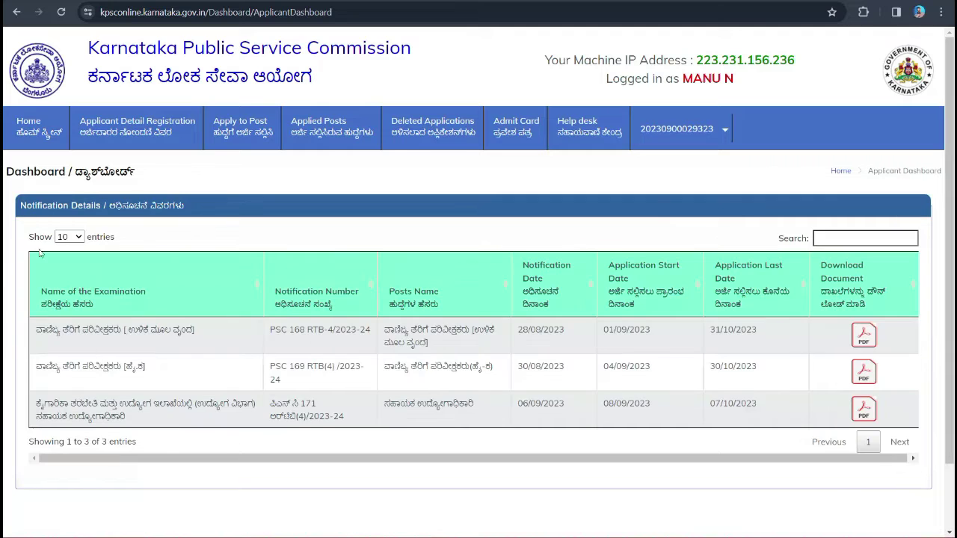
Generate the applicant's admit card for KPSC notification number PSC 168 RTB-4/2023-24.
left_click(526, 130)
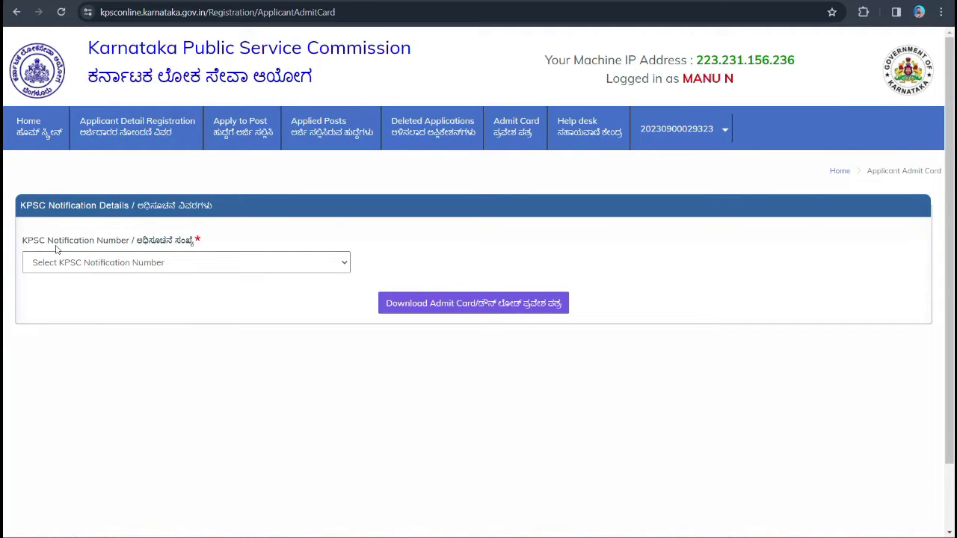
left_click_drag(33, 243, 187, 243)
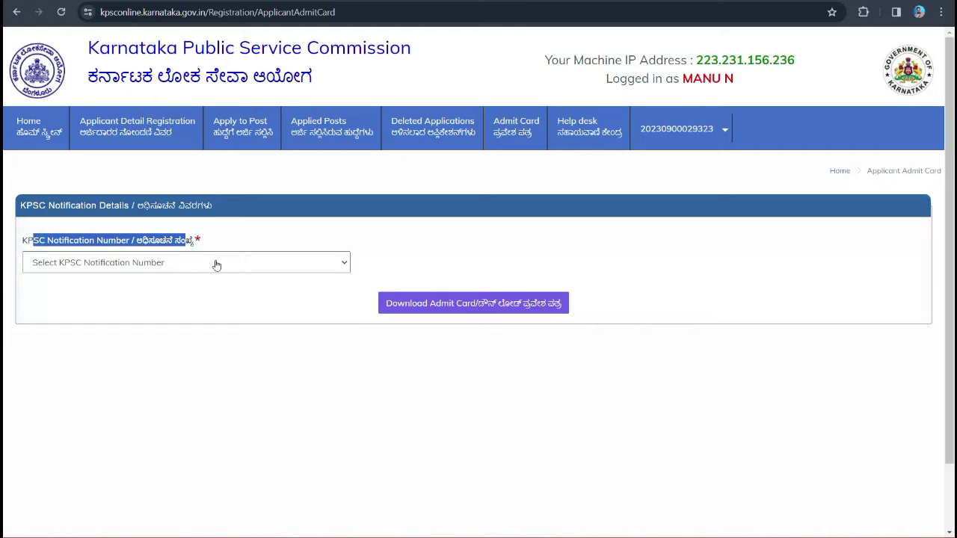
left_click(346, 265)
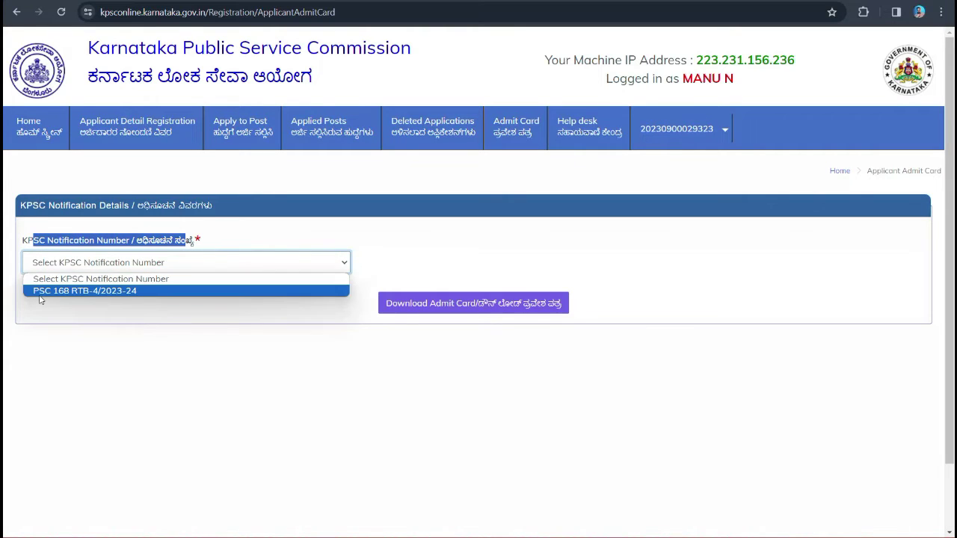
left_click(132, 290)
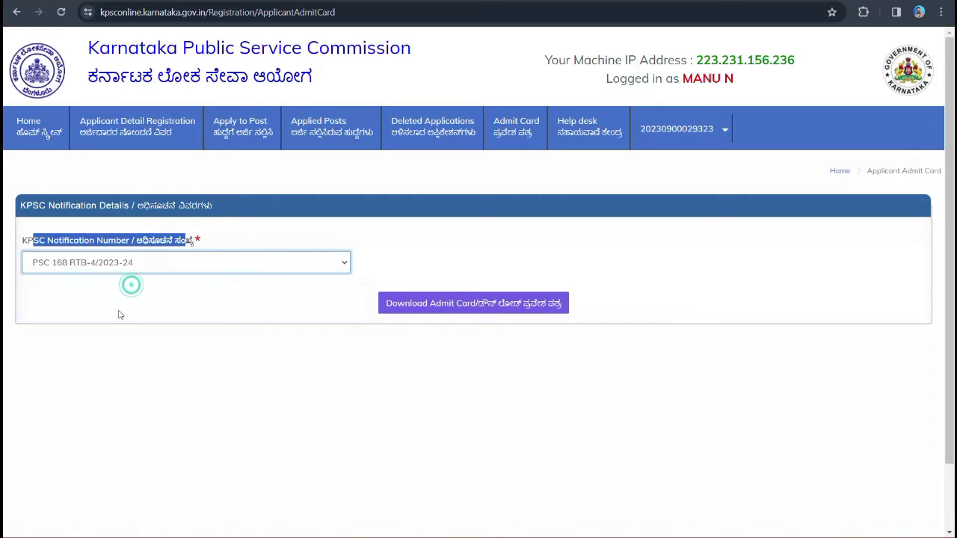
left_click(484, 311)
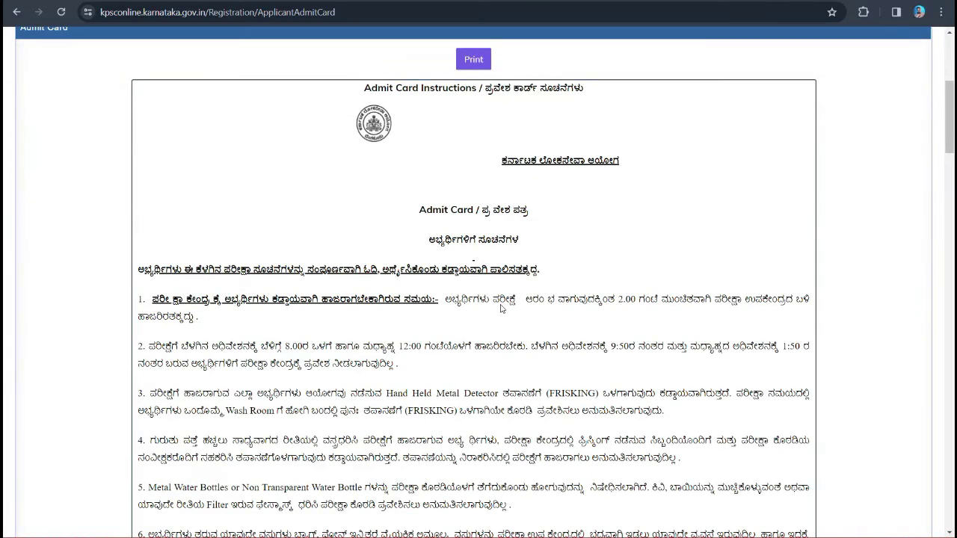
Read the admit card's candidate instructions, including the reporting times, frisking rules, dress code and documents to bring.
key("ctrl+plus")
key("ctrl+plus")
key("ctrl+plus")
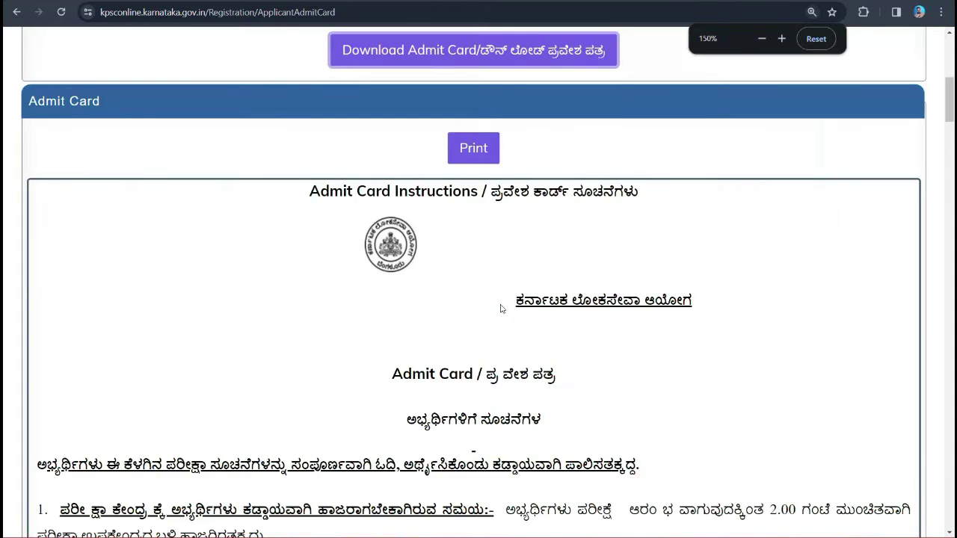
scroll(500, 309, "down", 2)
scroll(497, 314, "down", 1)
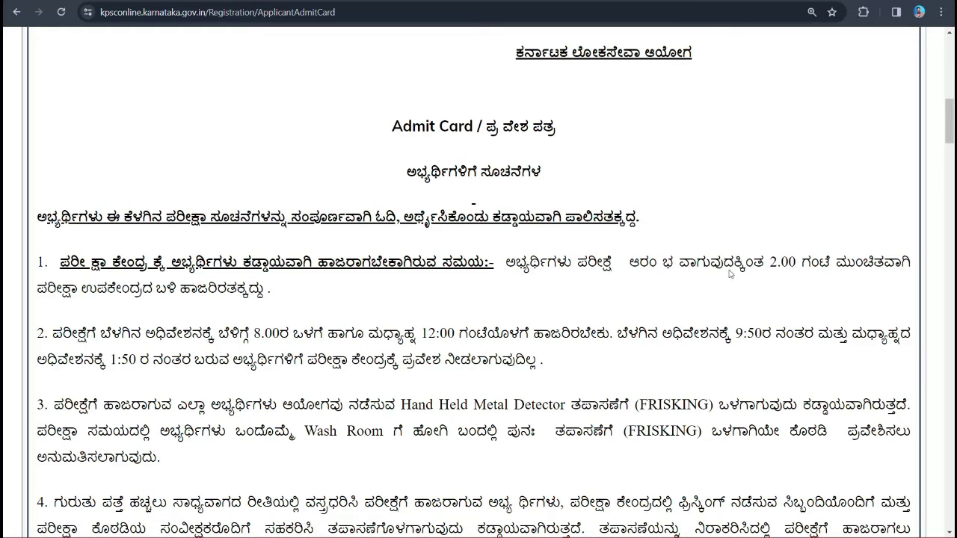
double_click(771, 262)
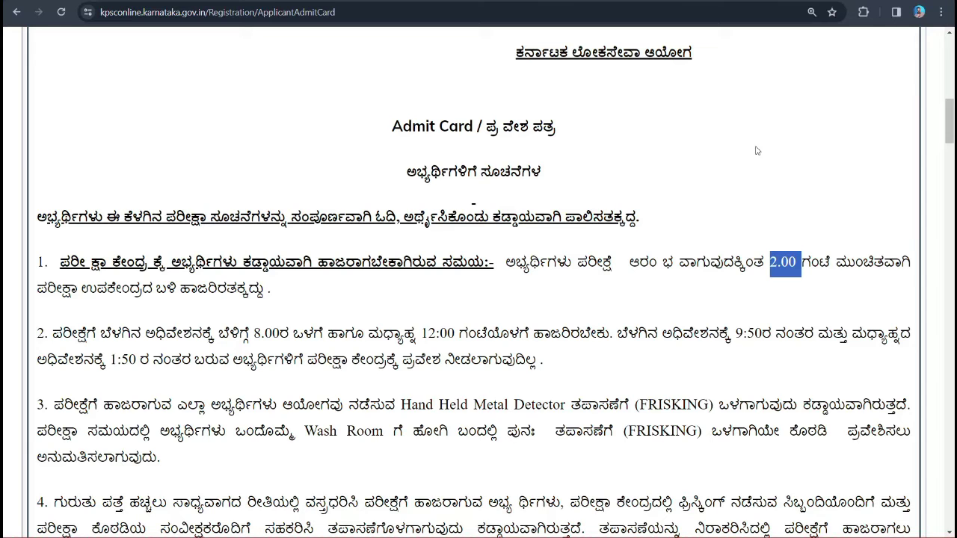
scroll(739, 213, "down", 2)
scroll(344, 209, "up", 2)
scroll(465, 270, "down", 5)
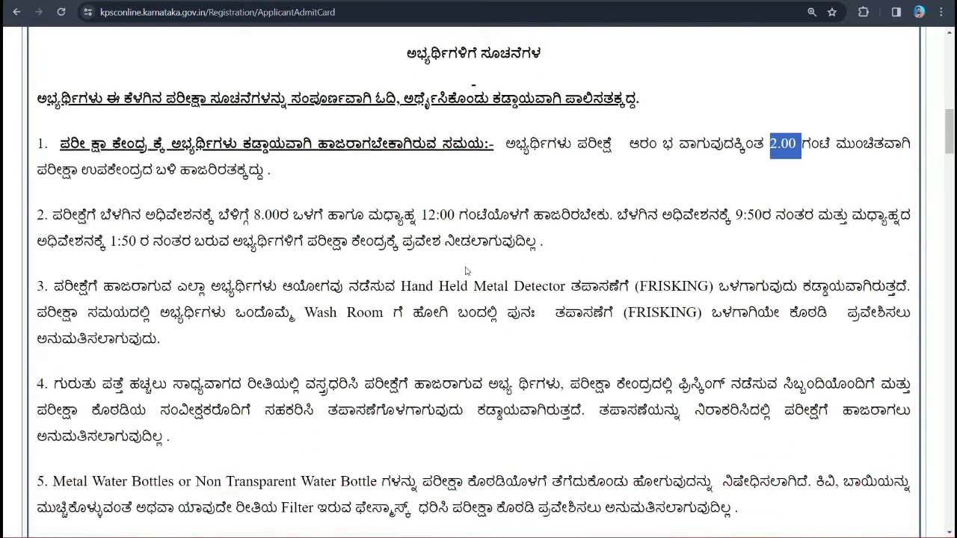
scroll(465, 271, "down", 5)
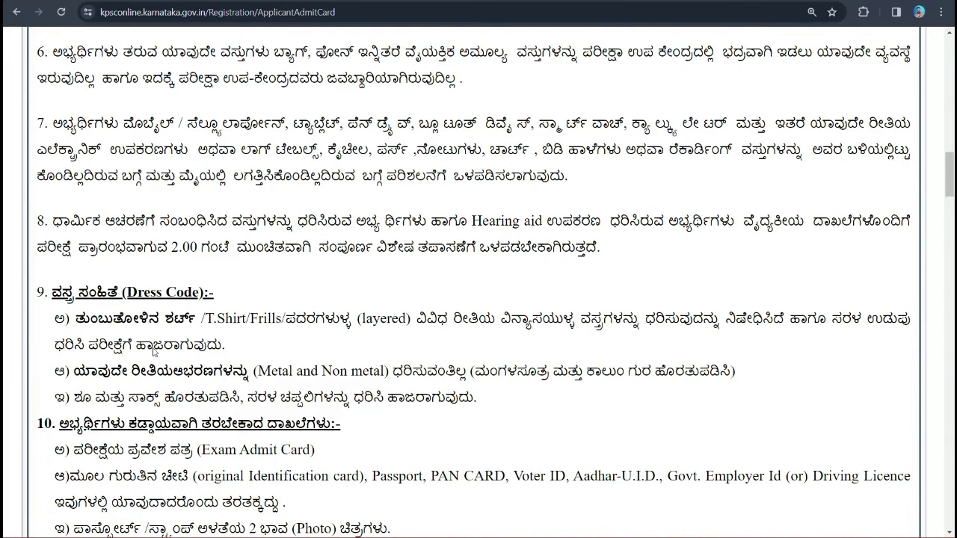
scroll(380, 309, "down", 7)
scroll(381, 310, "down", 7)
scroll(380, 308, "down", 12)
scroll(380, 282, "up", 20)
scroll(405, 285, "up", 7)
scroll(486, 291, "down", 7)
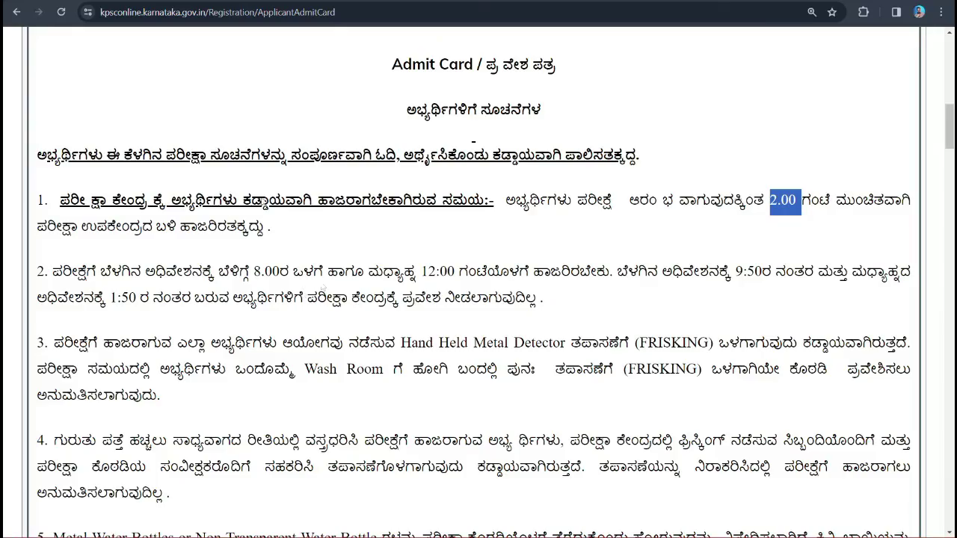
Examine the admit card's exam schedule for the date and time of each Commercial Tax Inspector session.
scroll(430, 287, "down", 20)
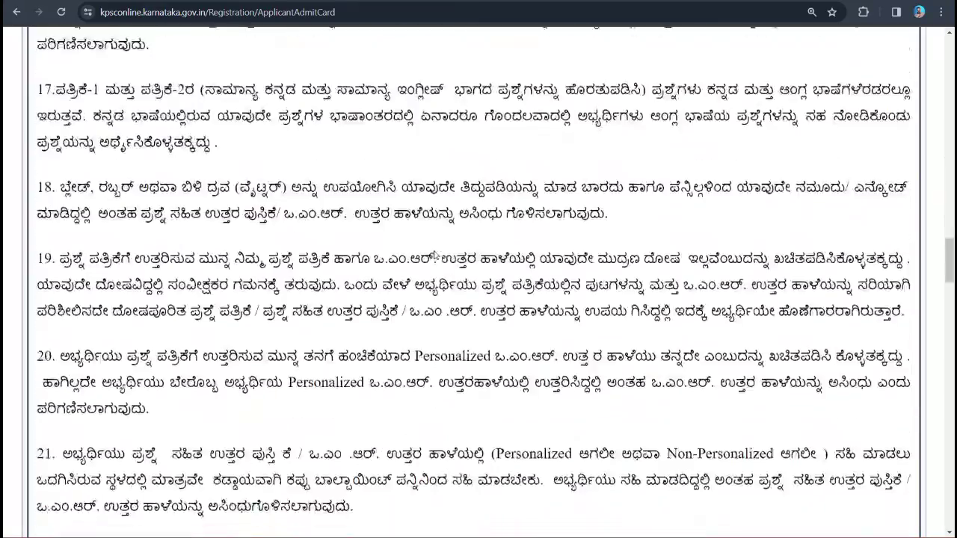
scroll(478, 282, "down", 20)
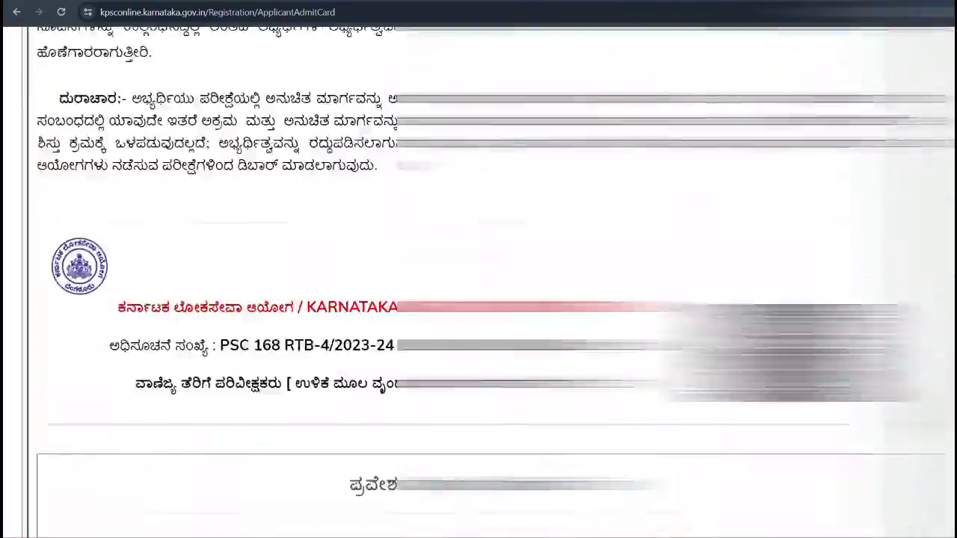
scroll(479, 284, "down", 8)
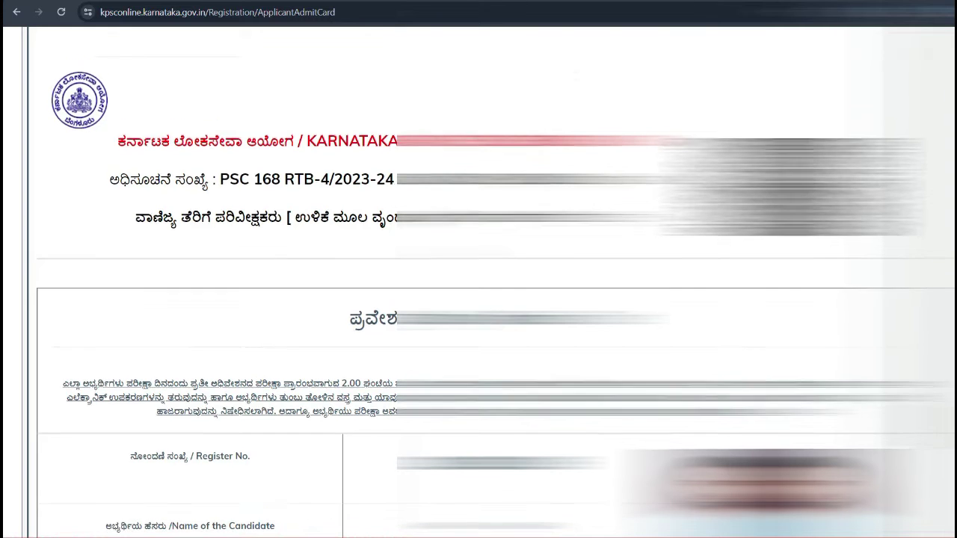
scroll(478, 299, "down", 1)
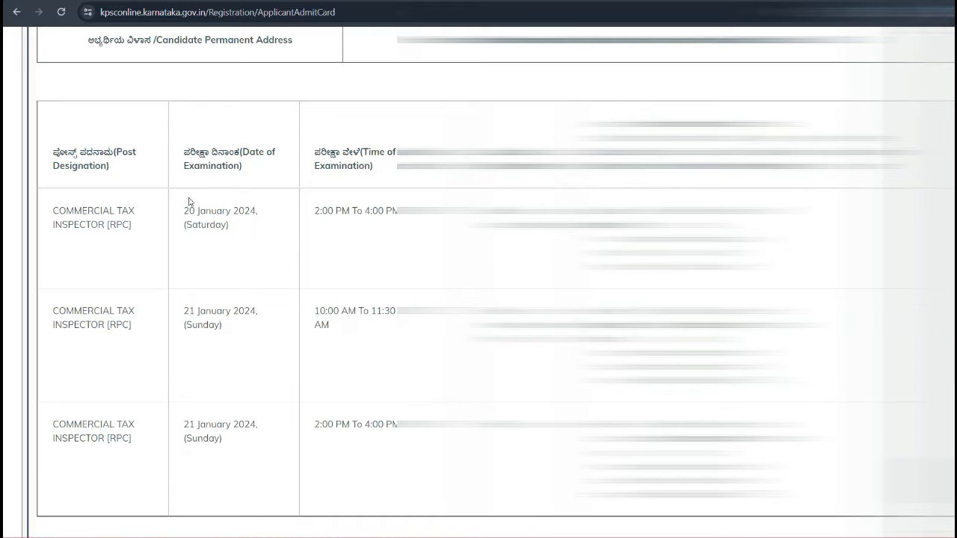
left_click_drag(187, 213, 239, 215)
left_click_drag(315, 212, 378, 213)
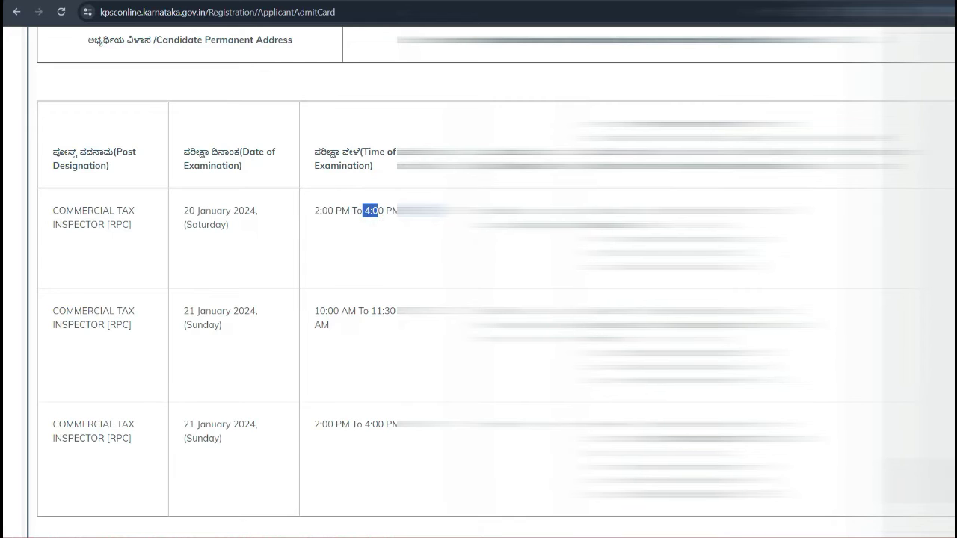
left_click_drag(189, 313, 250, 313)
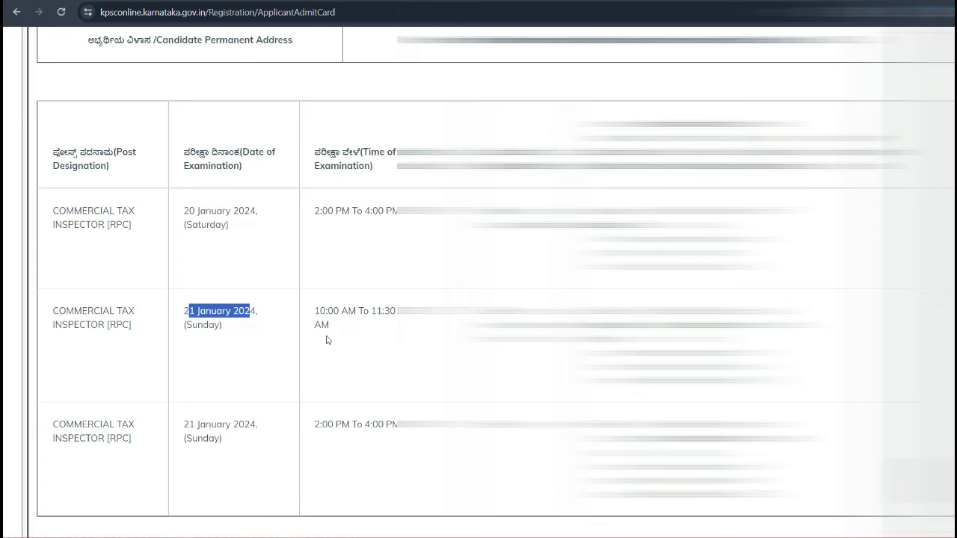
scroll(170, 340, "down", 1)
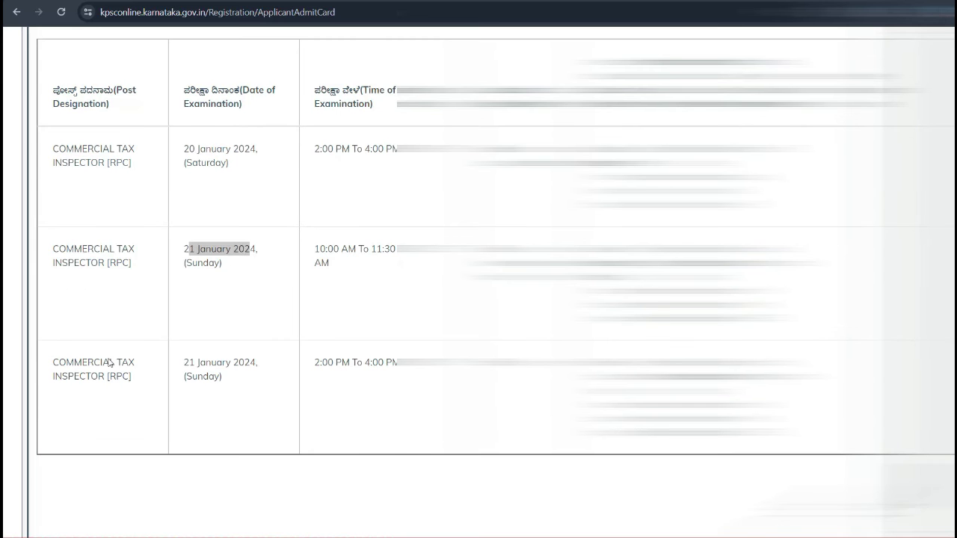